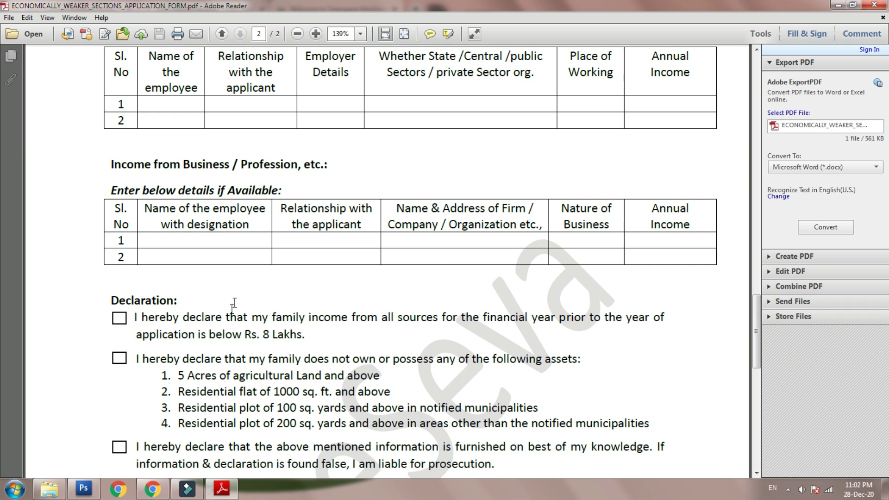
- Scroll through the EWS form PDF to page 2's Documents List, signature lines and Notes
scroll(234, 299, "down", 2)
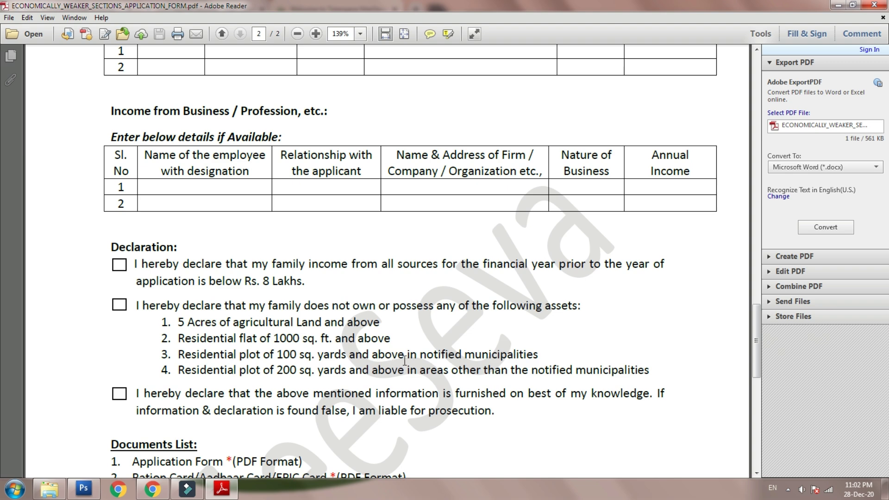
scroll(264, 308, "down", 2)
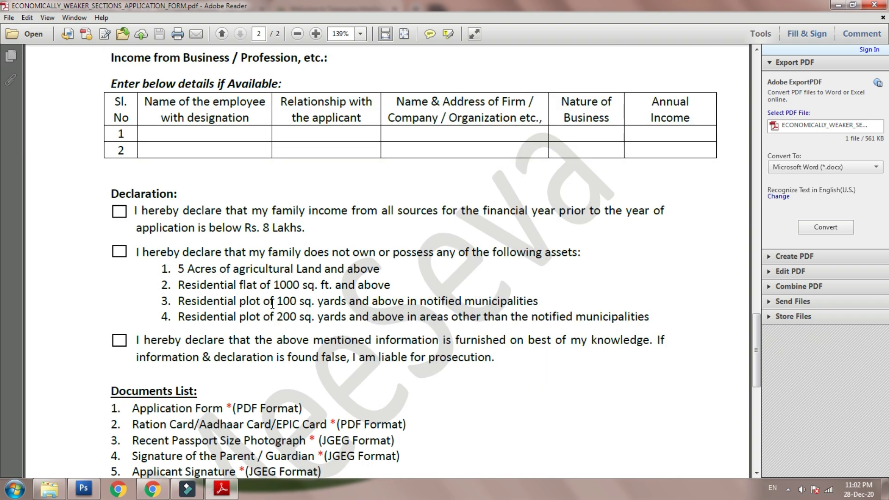
scroll(267, 292, "down", 4)
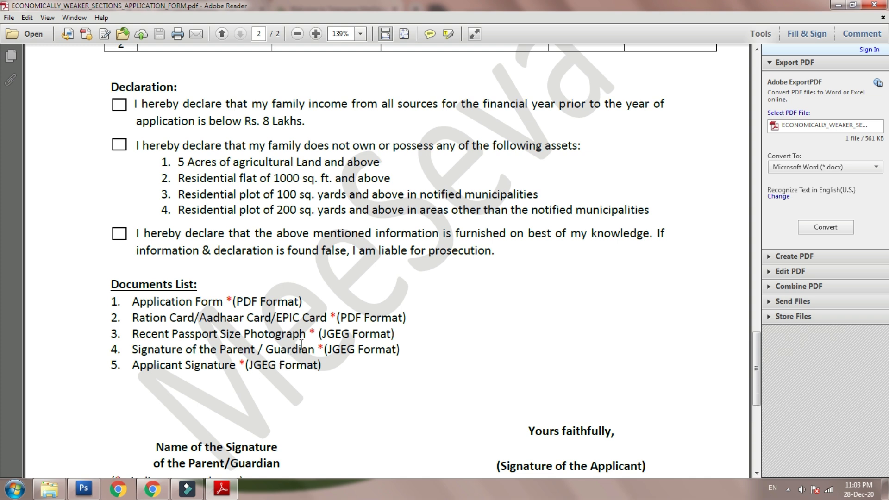
scroll(329, 315, "down", 3)
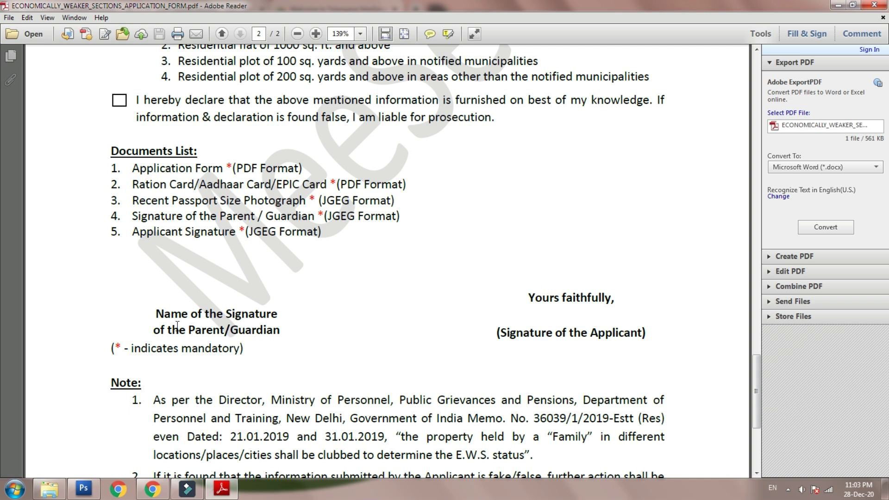
scroll(451, 285, "down", 4)
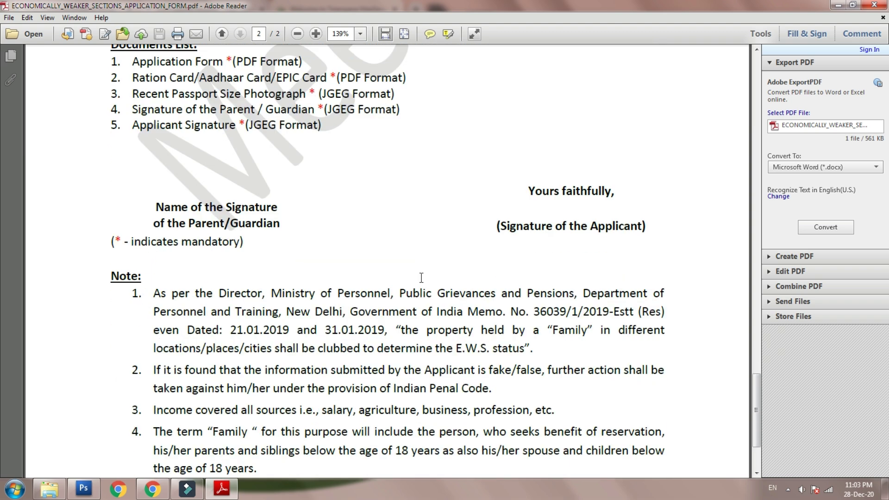
scroll(421, 277, "down", 4)
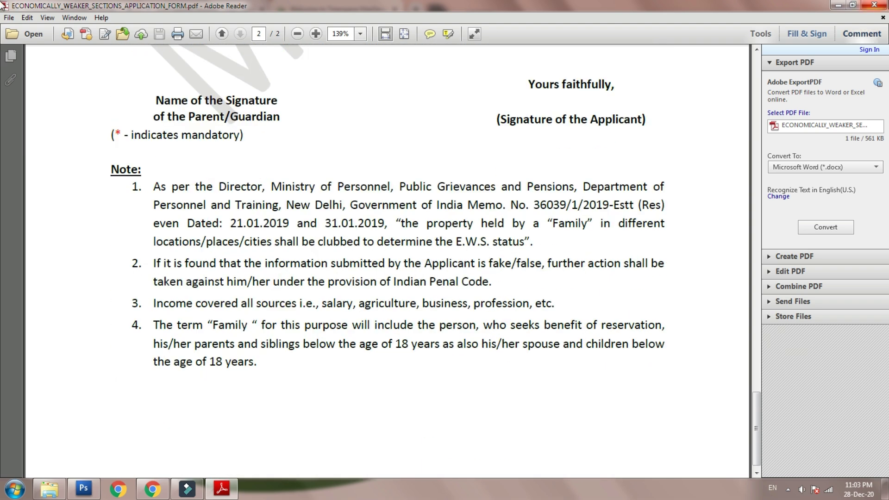
- Close the PDF and log in to MeeSeva as a CITIZEN with the user id and password
double_click(3, 5)
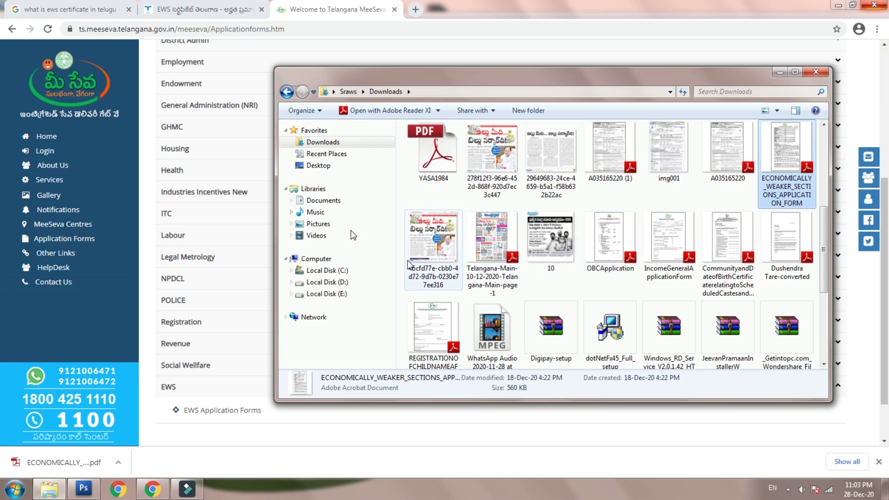
left_click(44, 152)
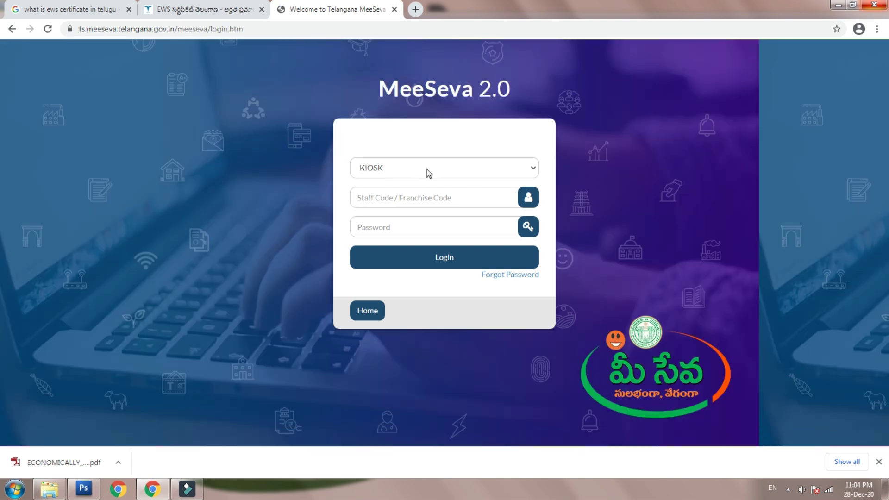
left_click(423, 167)
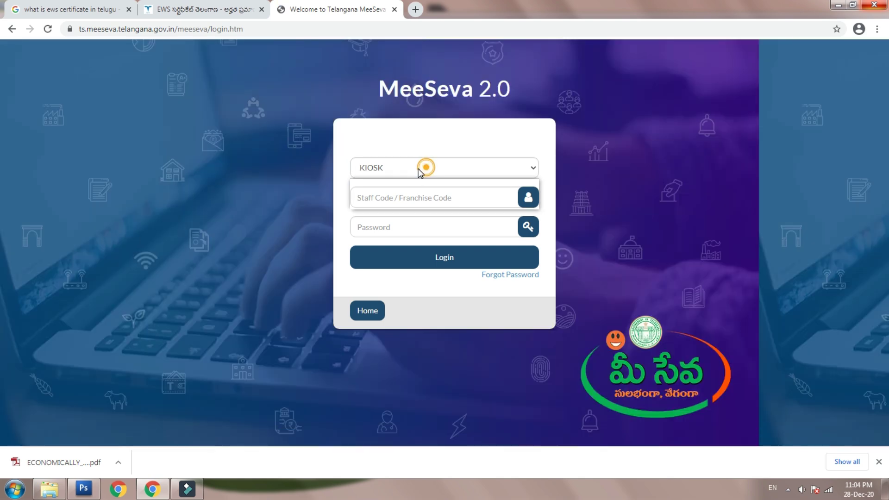
left_click(387, 194)
left_click(387, 198)
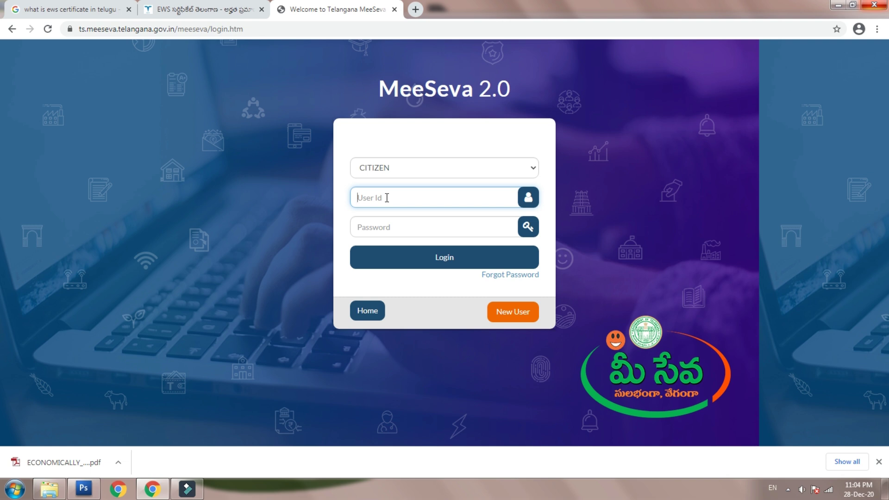
type("KING2020")
key("Tab")
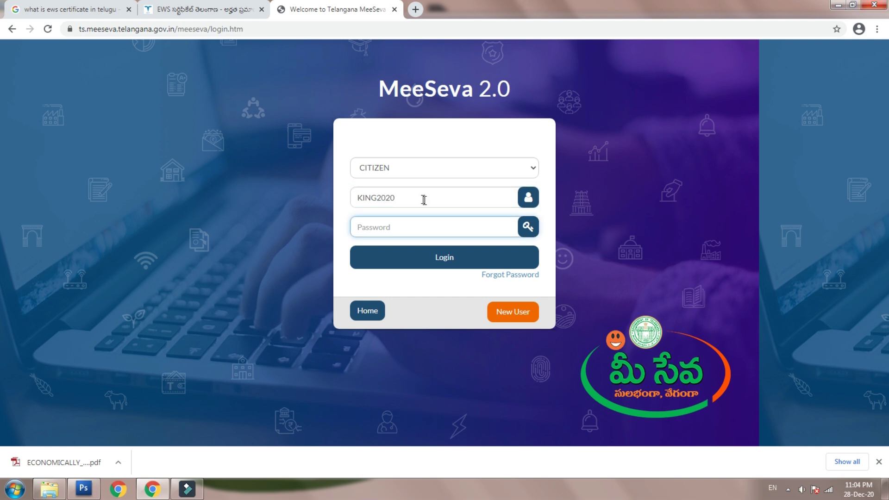
left_click(389, 221)
type("••")
left_click(441, 258)
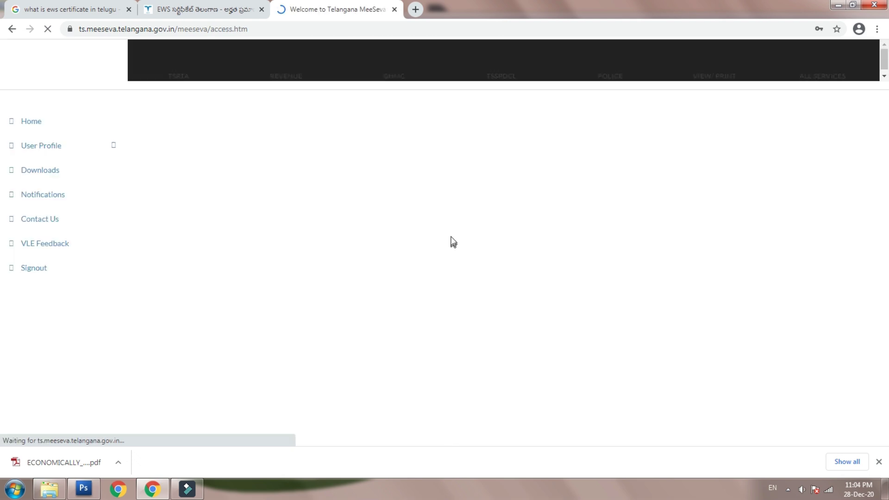
- Search services for 'eco' and open the Economically Weaker Sections application
left_click(879, 462)
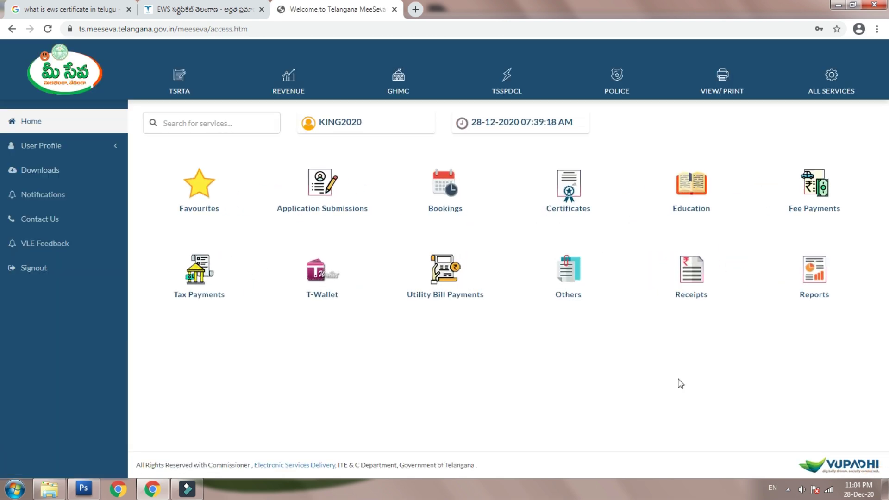
left_click(217, 127)
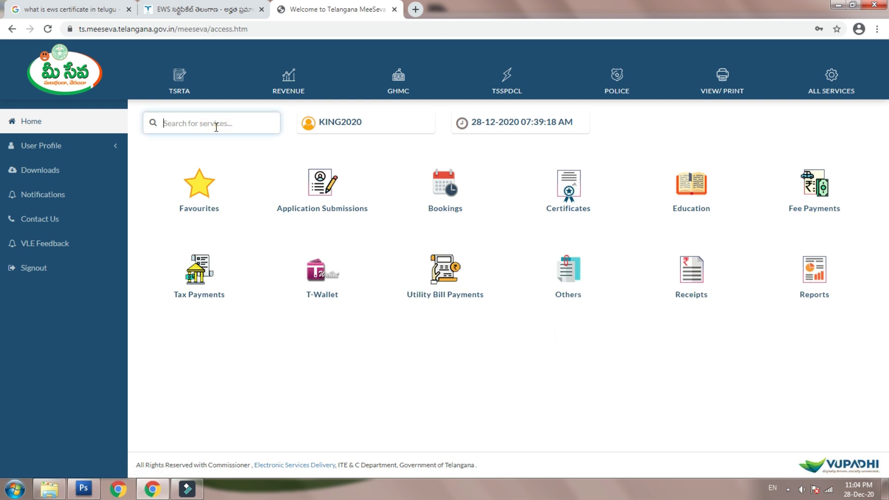
type("eco")
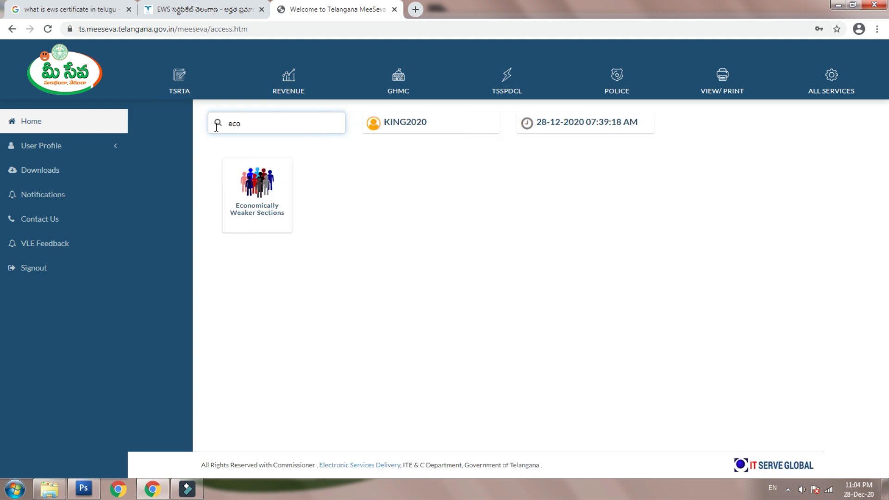
left_click(268, 196)
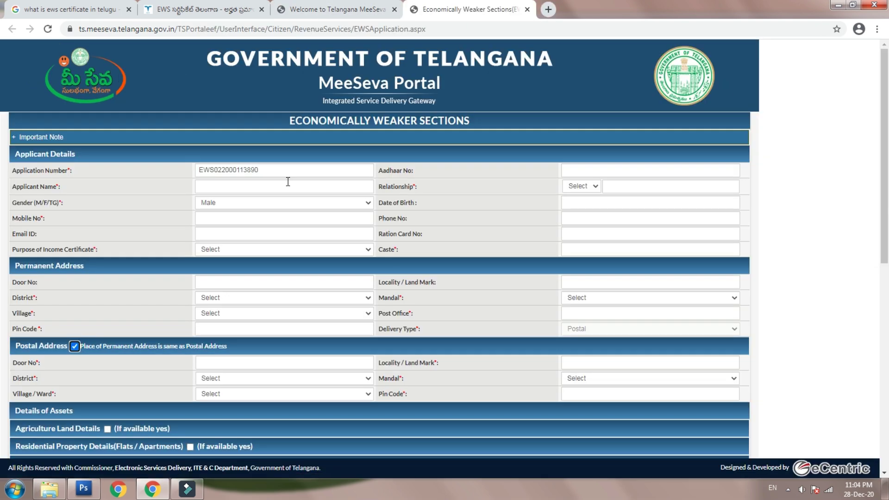
- Enter the applicant's Aadhaar number and name, relationship S/O, and the suggested father's name
left_click(604, 169)
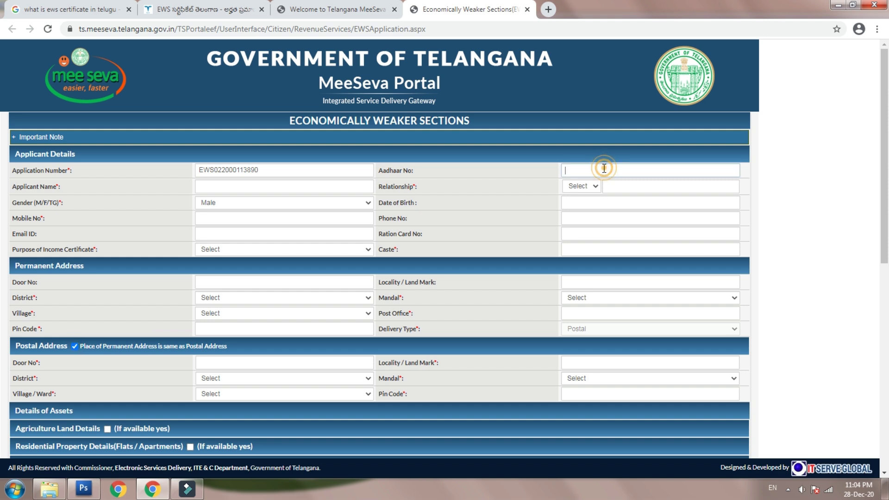
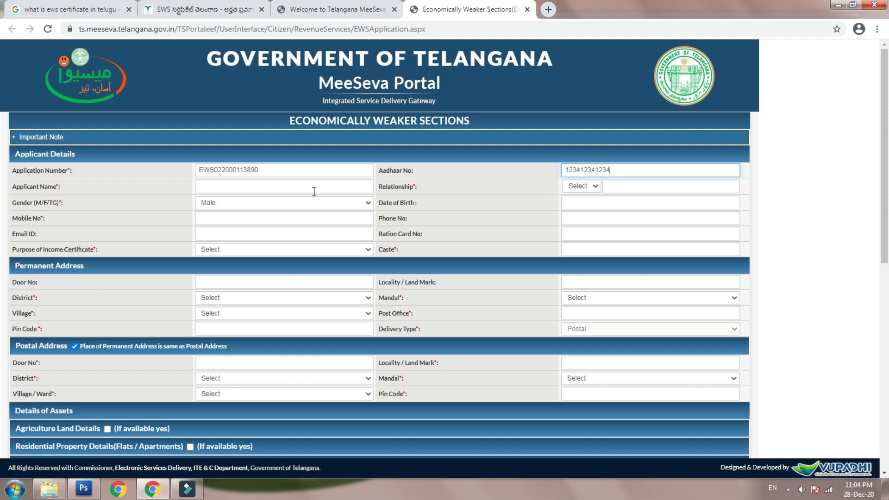
left_click(277, 186)
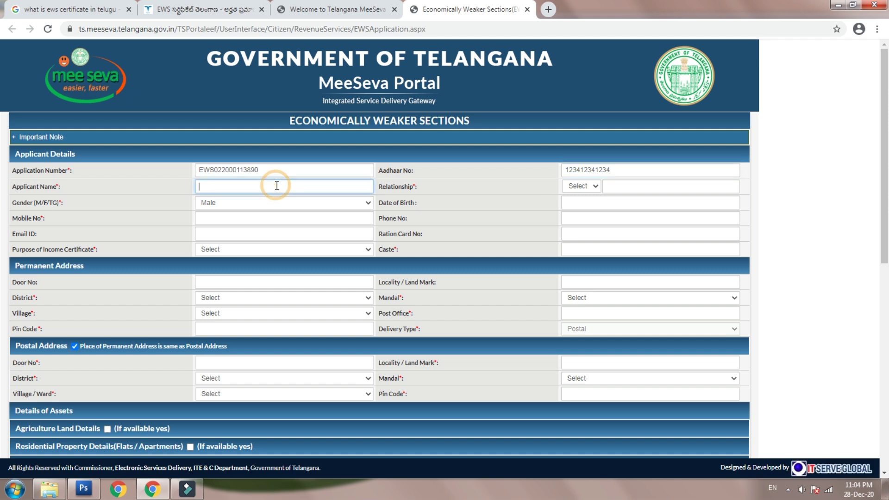
type("ko")
key("BackSpace")
key("BackSpace")
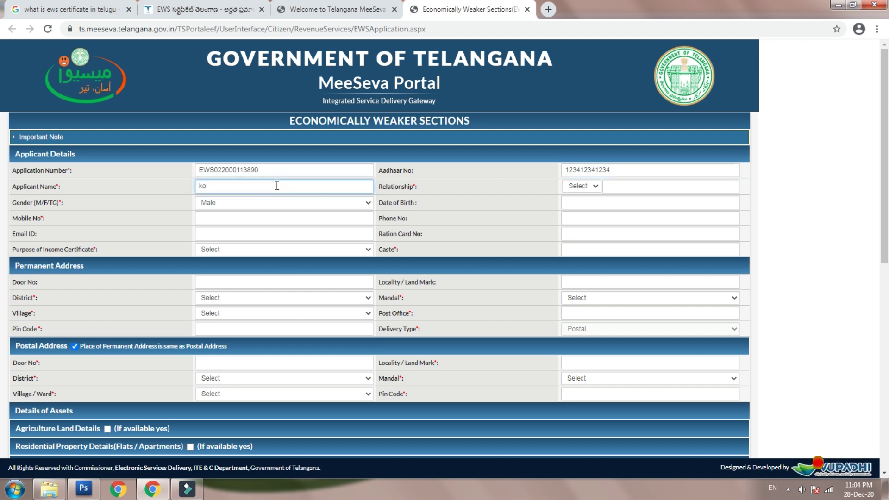
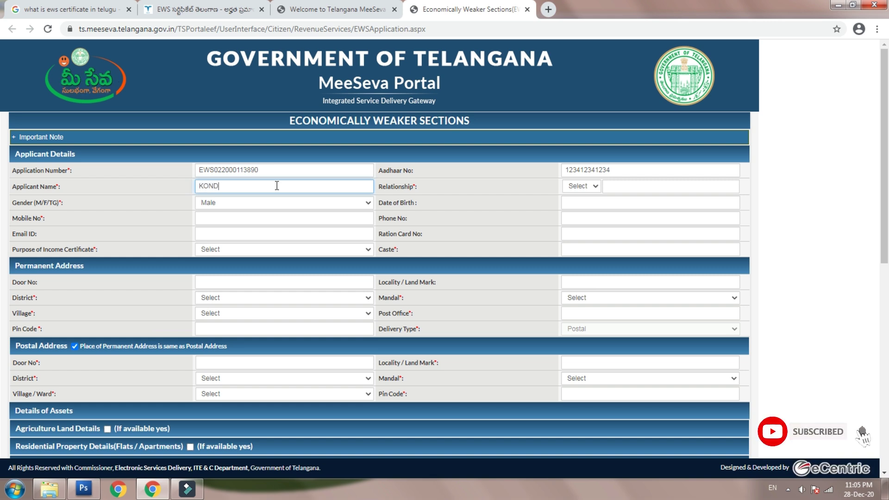
left_click(583, 186)
left_click(578, 204)
left_click(623, 187)
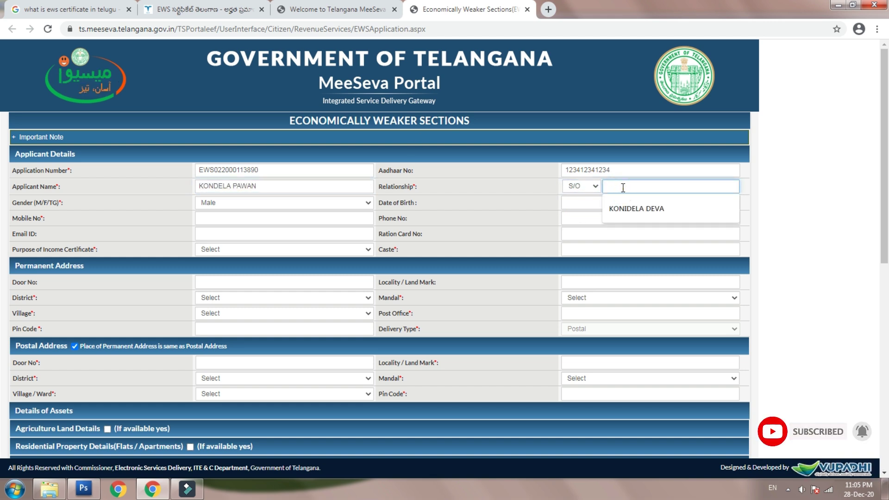
left_click(641, 209)
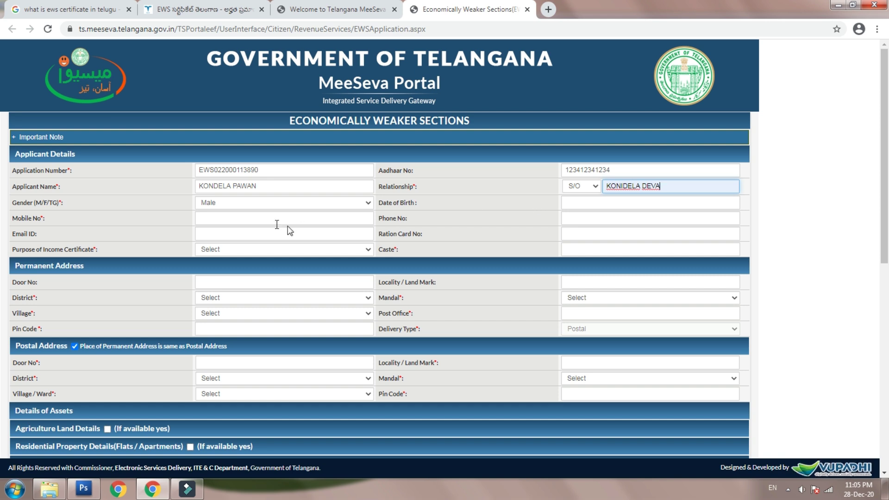
- Autofill the mobile number, set purpose Admission in Educational Institution and caste PADMASHALI
left_click(230, 220)
left_click(236, 238)
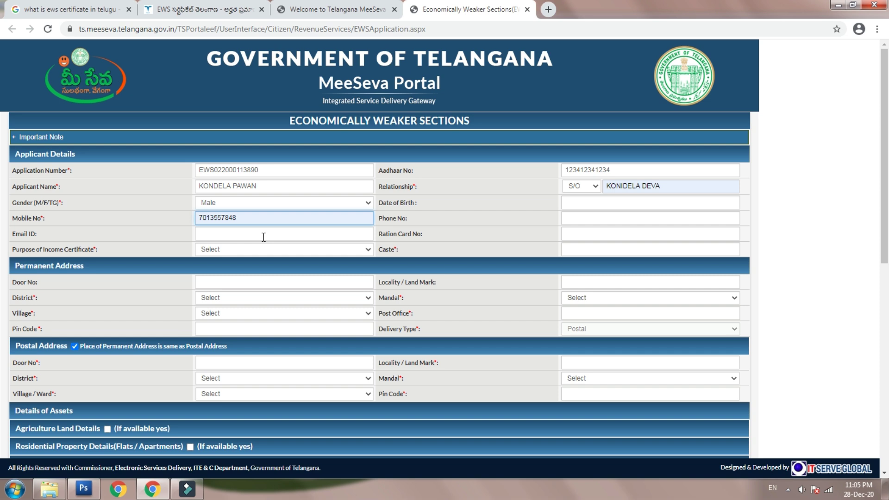
left_click(299, 248)
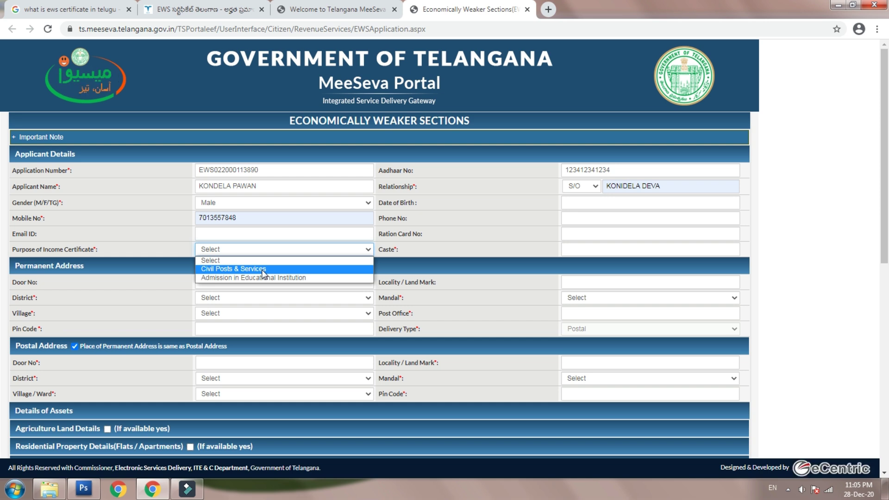
left_click(264, 277)
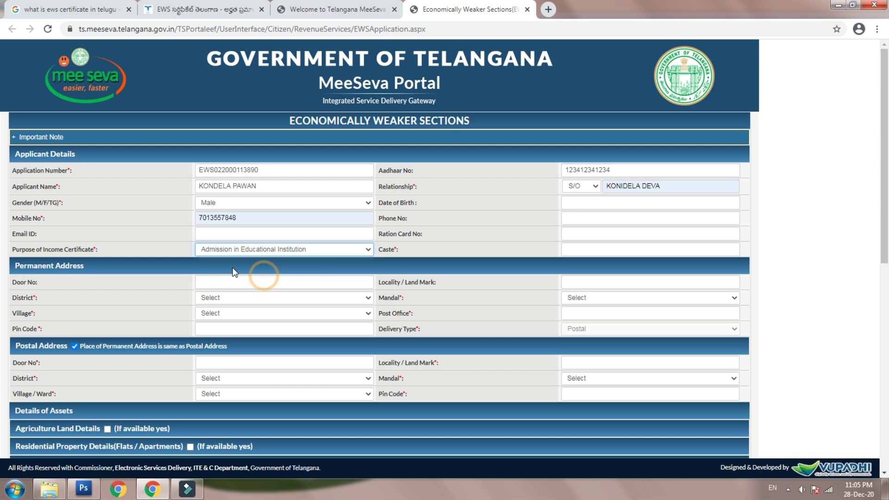
left_click(583, 250)
left_click(602, 267)
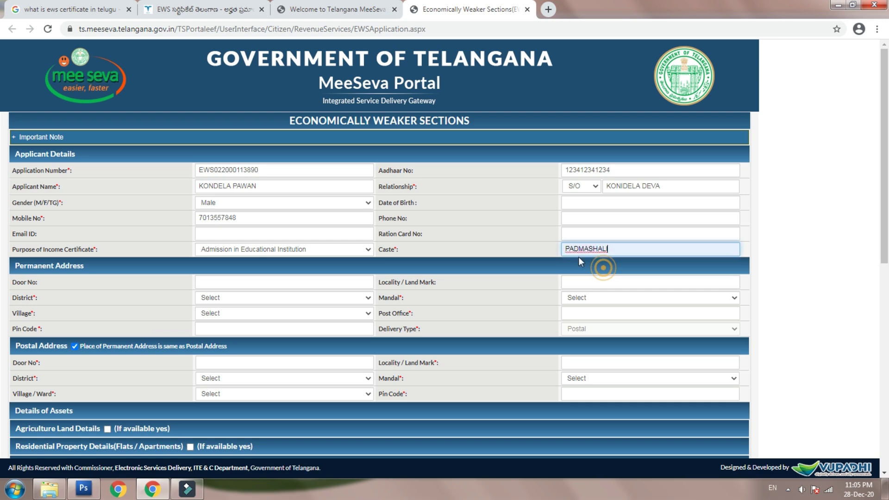
- Set the permanent address to district JANGAON, mandal Ghanpur (Stn), village Ippagudem
scroll(227, 283, "down", 1)
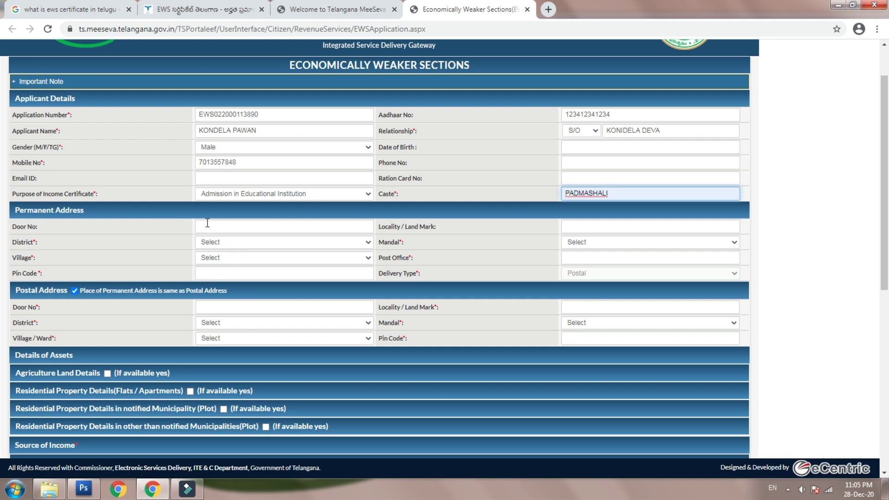
left_click(284, 242)
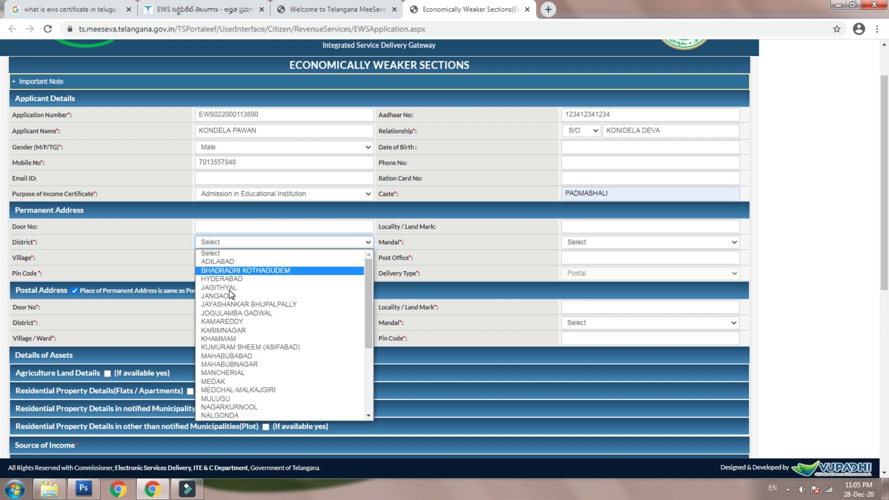
left_click(231, 295)
left_click(601, 242)
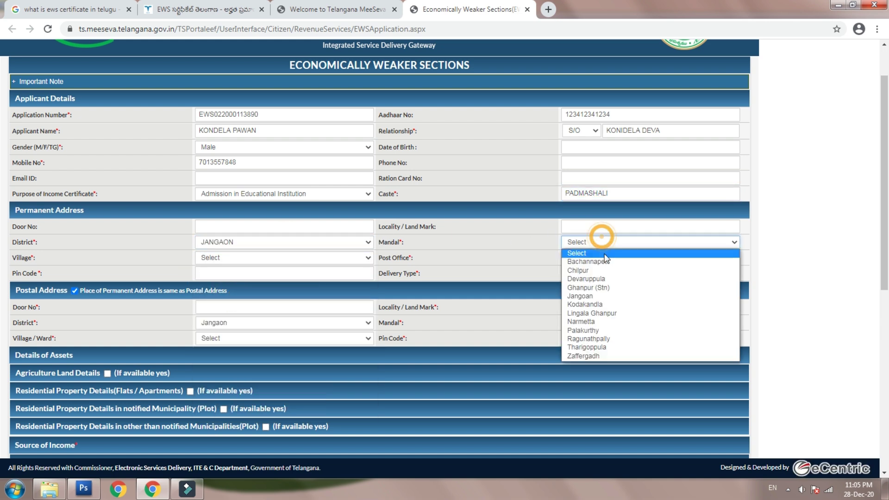
left_click(580, 289)
left_click(265, 257)
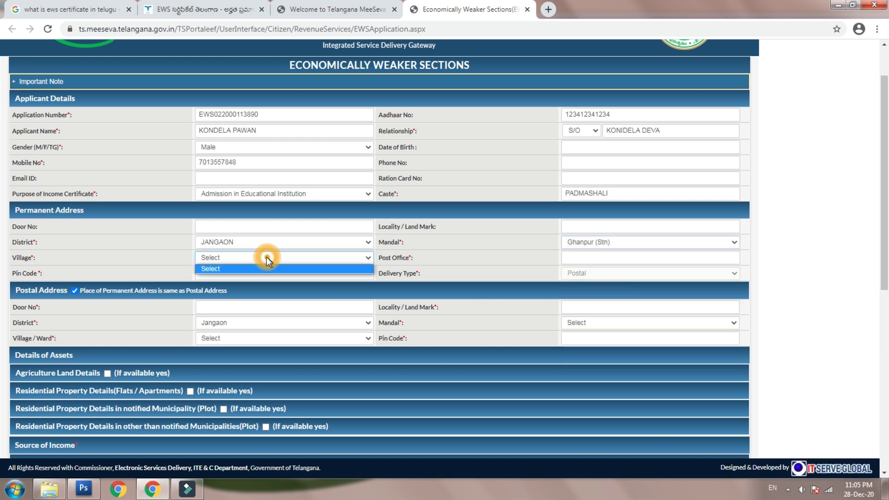
left_click(282, 258)
left_click(284, 259)
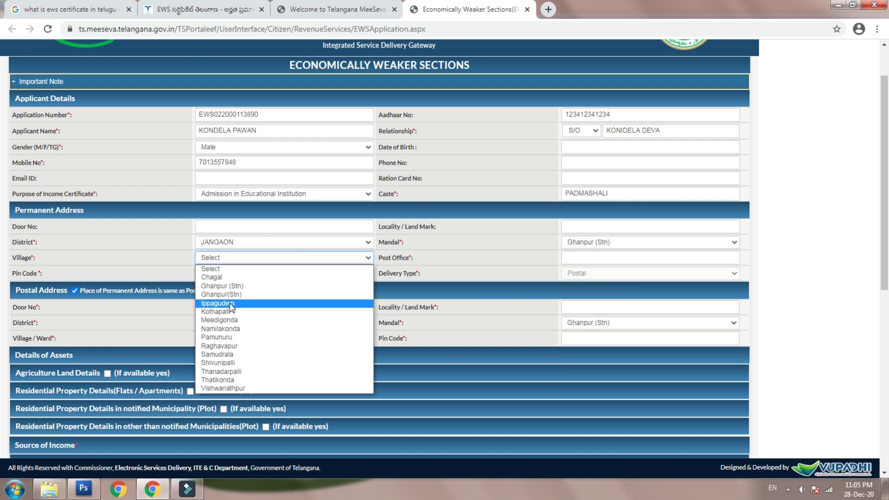
left_click(231, 307)
- Fill the post office, pin code and e-mail from the saved suggestions
left_click(597, 257)
left_click(601, 278)
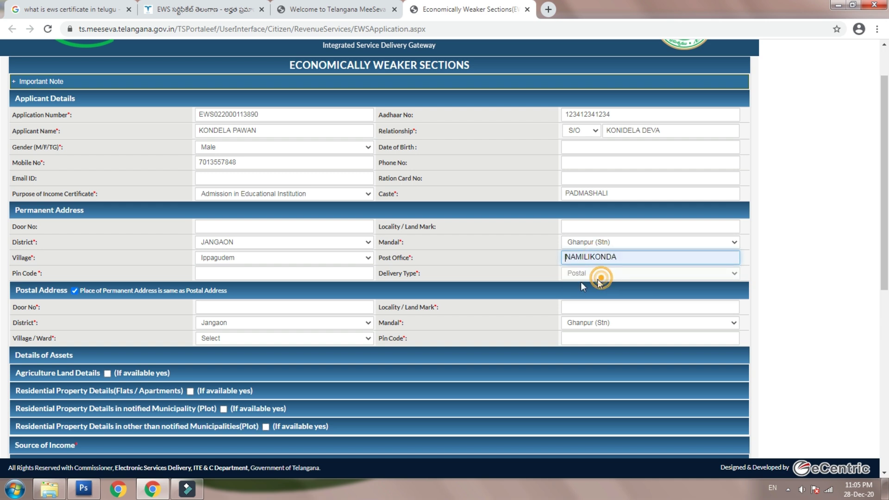
left_click(260, 271)
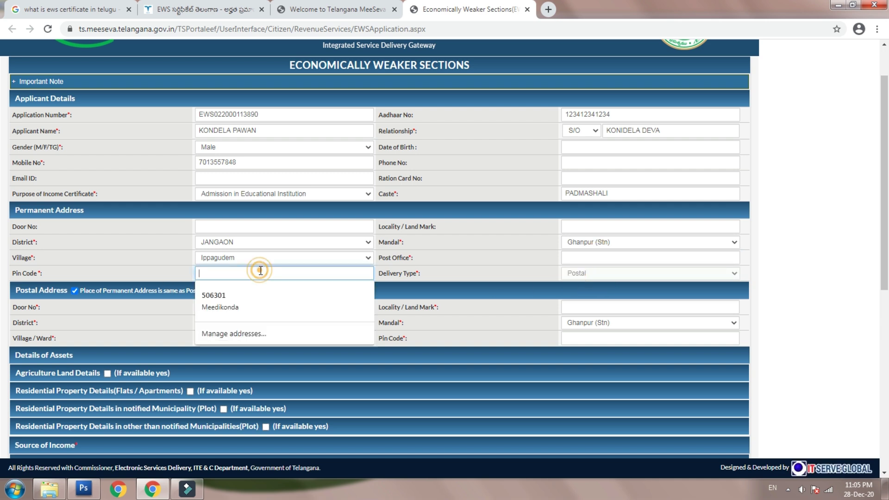
left_click(238, 292)
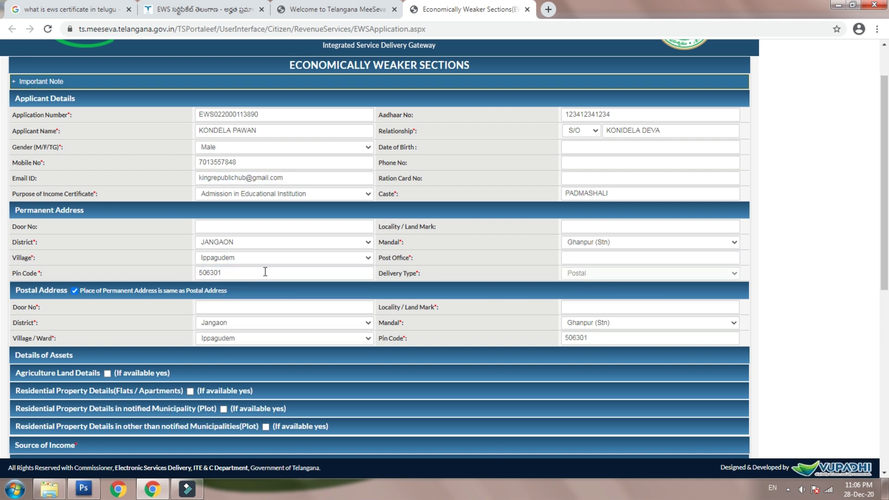
left_click(614, 273)
- Keep the postal address marked same as permanent and autofill its door number and locality
left_click(75, 291)
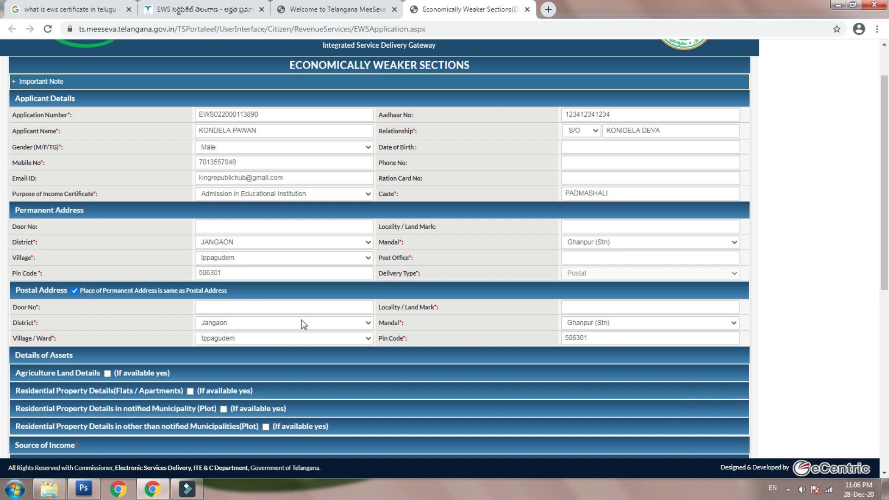
left_click(76, 291)
left_click(77, 291)
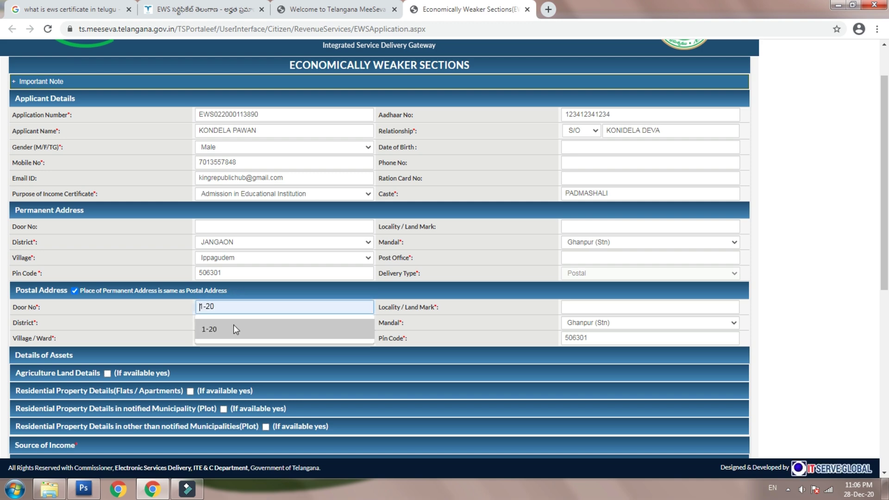
left_click(233, 328)
left_click(599, 307)
left_click(599, 322)
- Select Business / Professions as the source of income
scroll(290, 296, "down", 3)
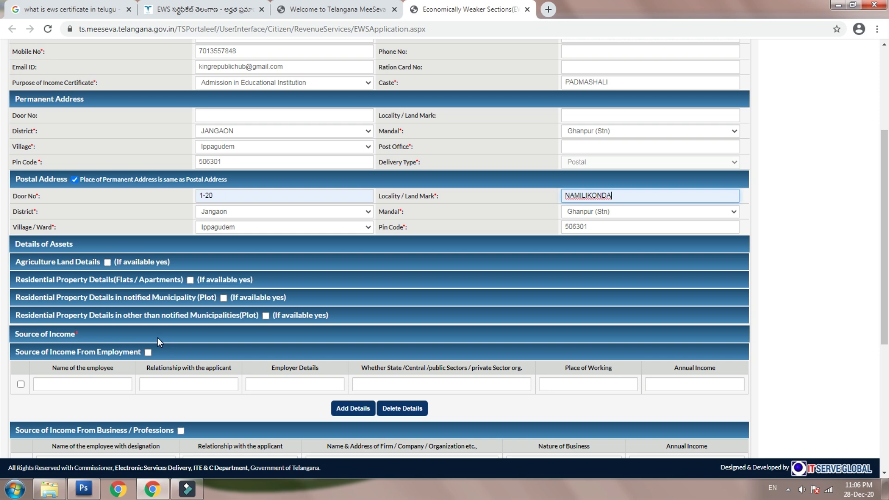
scroll(63, 326, "down", 2)
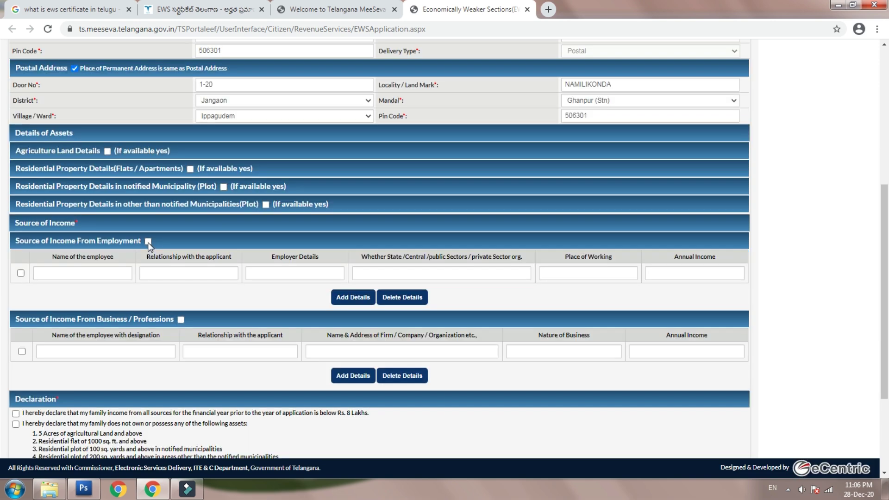
left_click(148, 242)
left_click(87, 278)
left_click(132, 350)
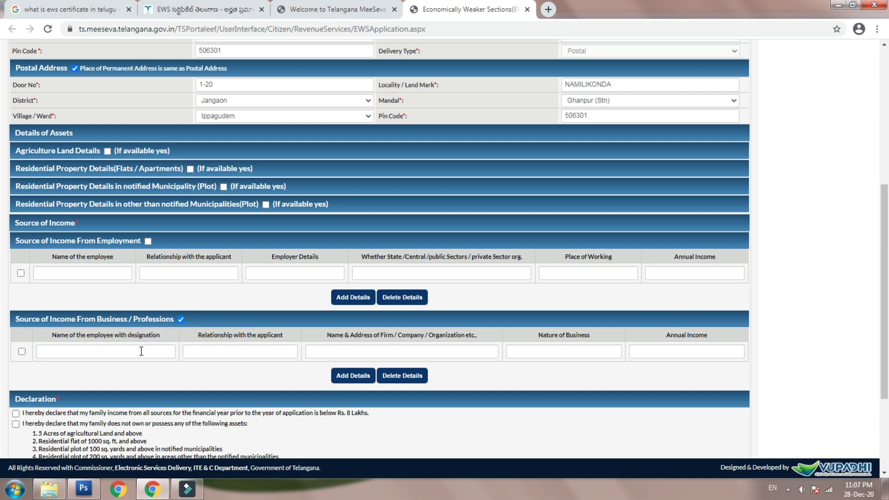
- Enter designation OWNER, relationship SELF, and the saved firm address Meedikonda
left_click(141, 351)
type("O")
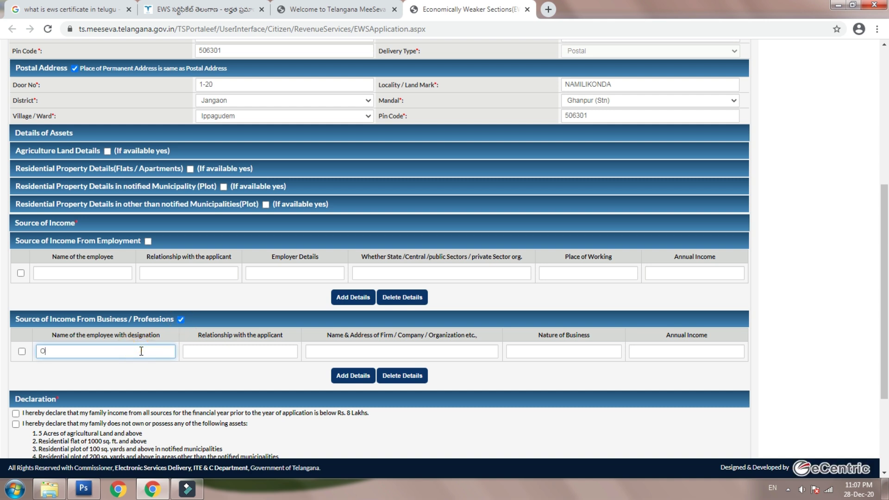
type("WNER")
left_click(217, 350)
type("SELF")
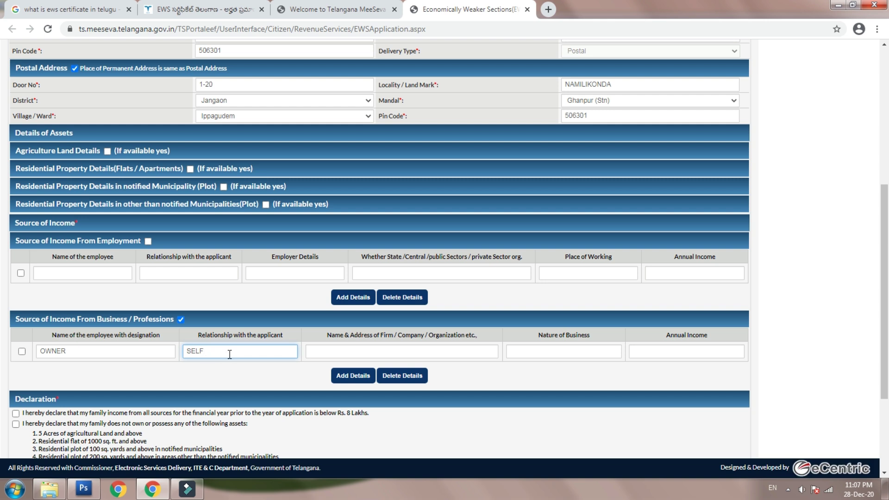
left_click(338, 354)
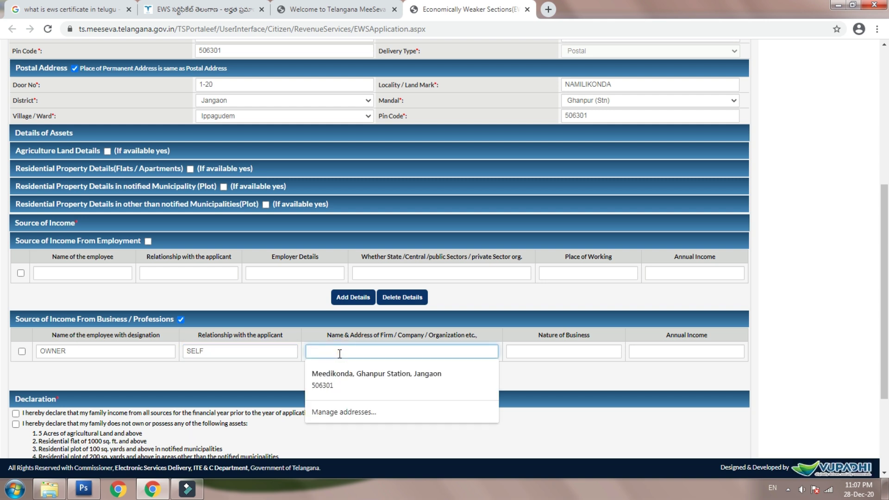
left_click(360, 379)
- Set the nature of business to TEXTILE and the annual income to 500000
left_click(533, 353)
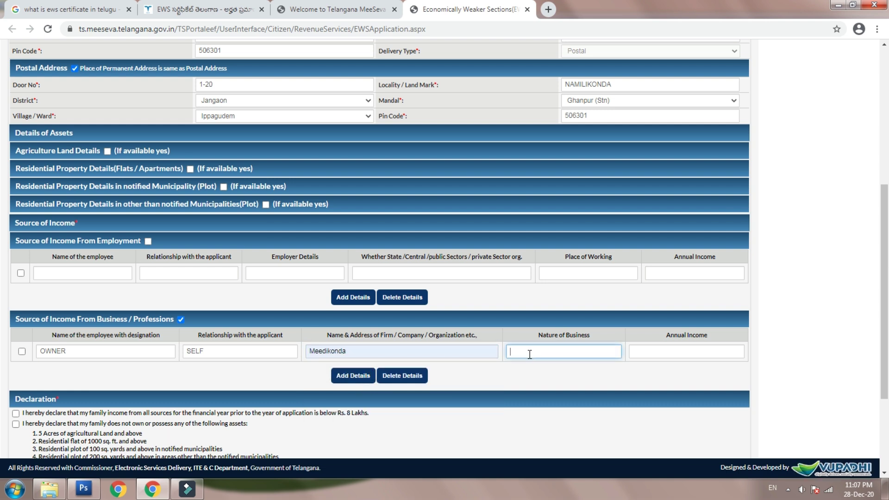
type("TE")
left_click(538, 93)
type("XTILE")
left_click(632, 351)
type("500000")
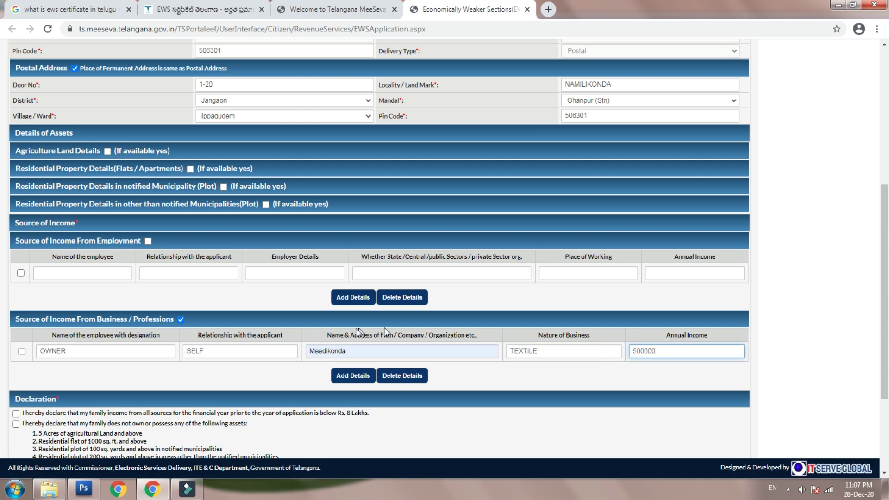
scroll(343, 333, "down", 2)
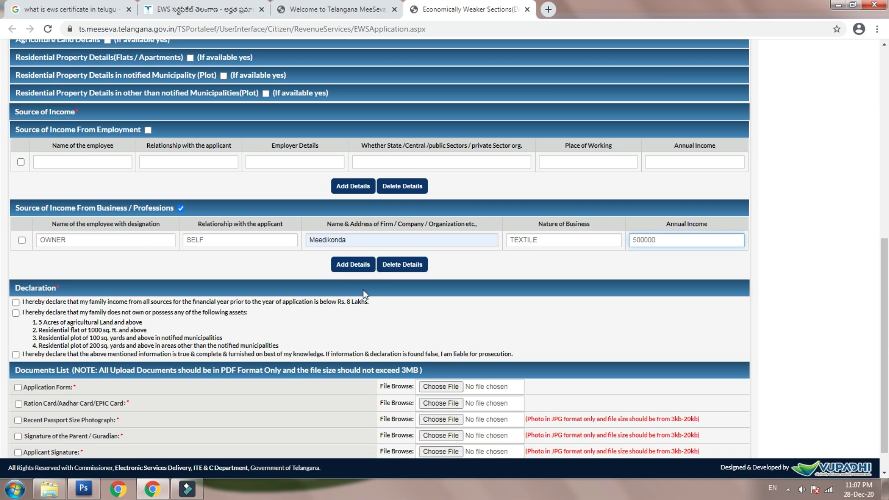
- Accept the three declarations: income below Rs. 8 Lakhs, no listed assets, information true
left_click(16, 302)
left_click(15, 312)
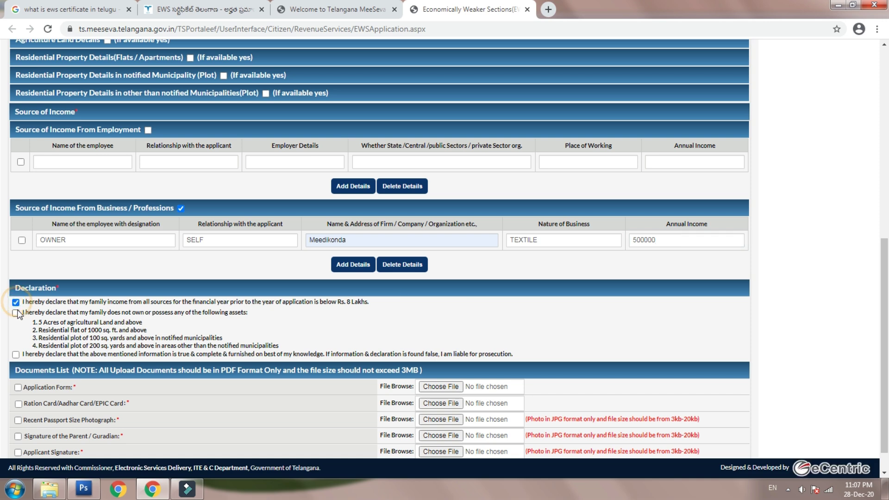
left_click(15, 355)
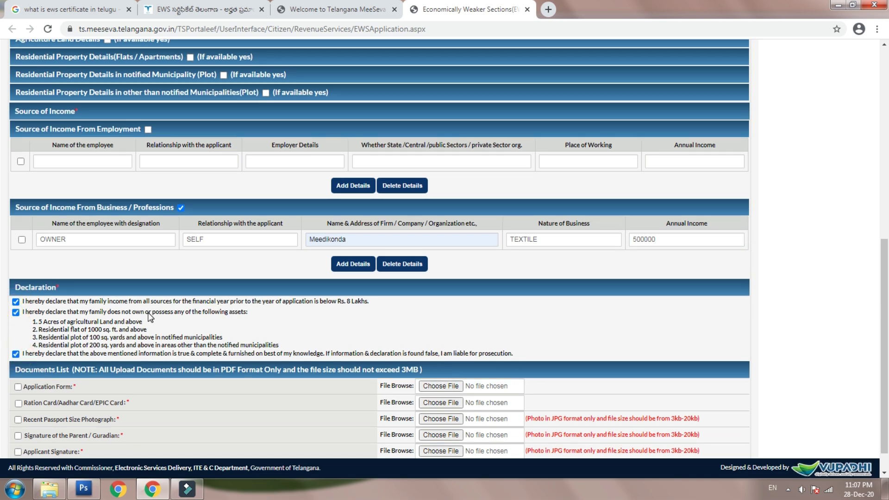
scroll(32, 359, "down", 1)
- Tick all five required documents, from Application Form to applicant signature
left_click(17, 356)
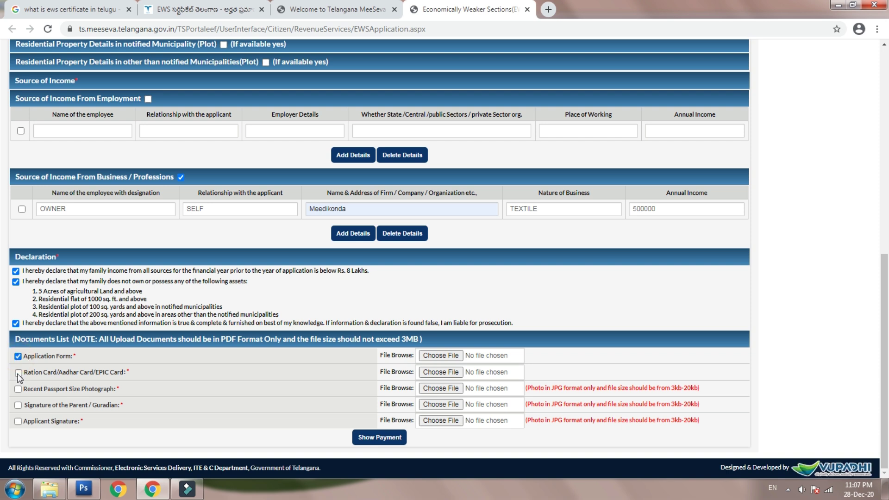
left_click(18, 373)
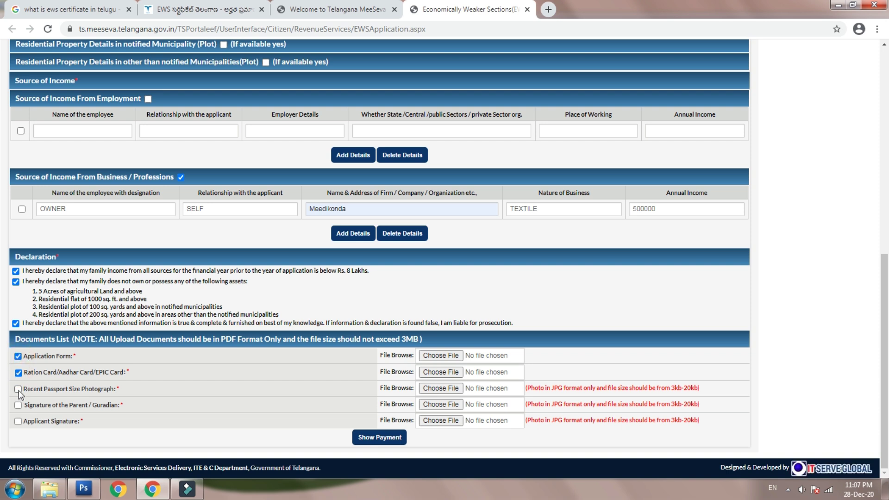
left_click(18, 389)
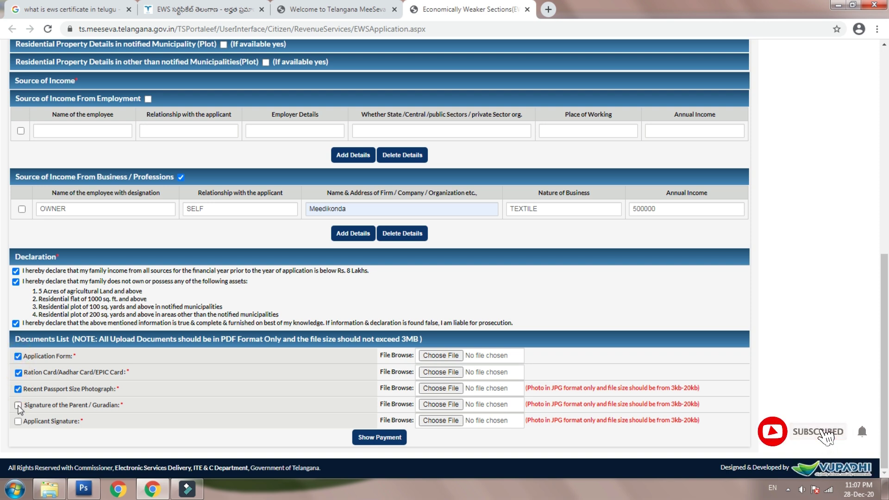
left_click(18, 405)
left_click(18, 421)
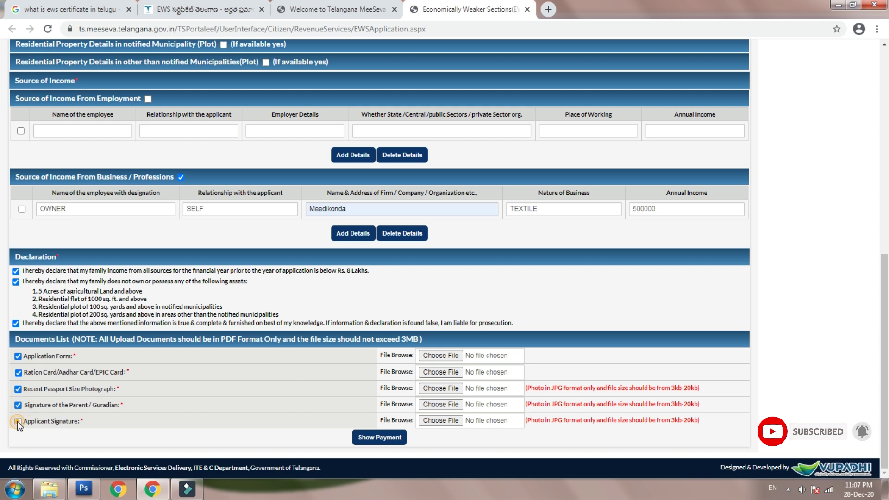
- Attach the PDFs for the Application Form and the ration/Aadhar/EPIC card document
left_click(441, 355)
scroll(278, 139, "down", 3)
left_click(341, 92)
left_click(300, 240)
left_click(441, 372)
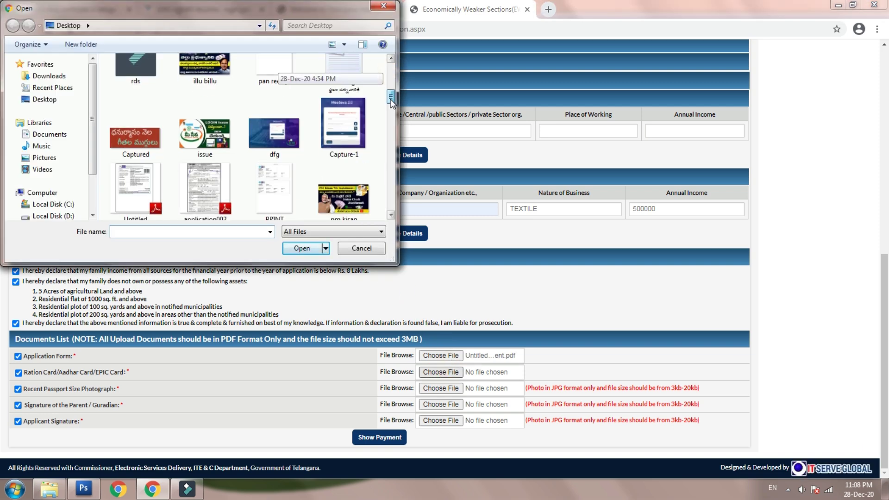
double_click(288, 69)
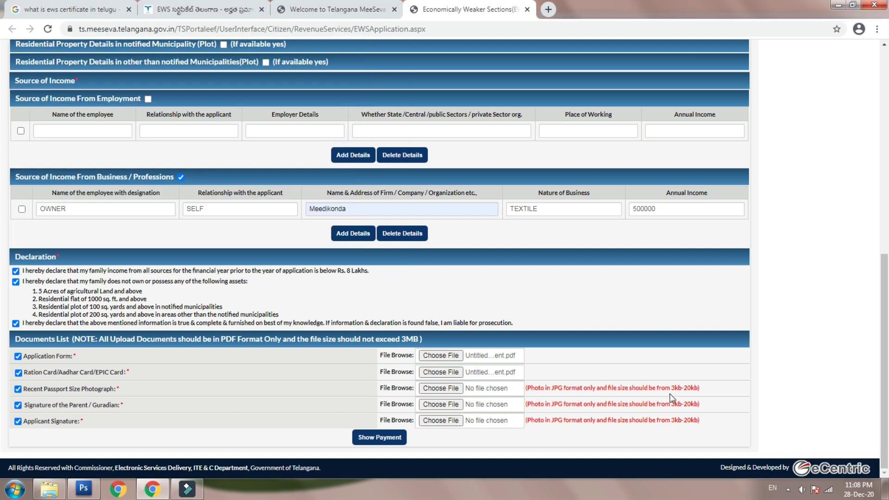
- Attach ggg.JPG as the passport photo, parent signature and applicant signature
left_click(460, 391)
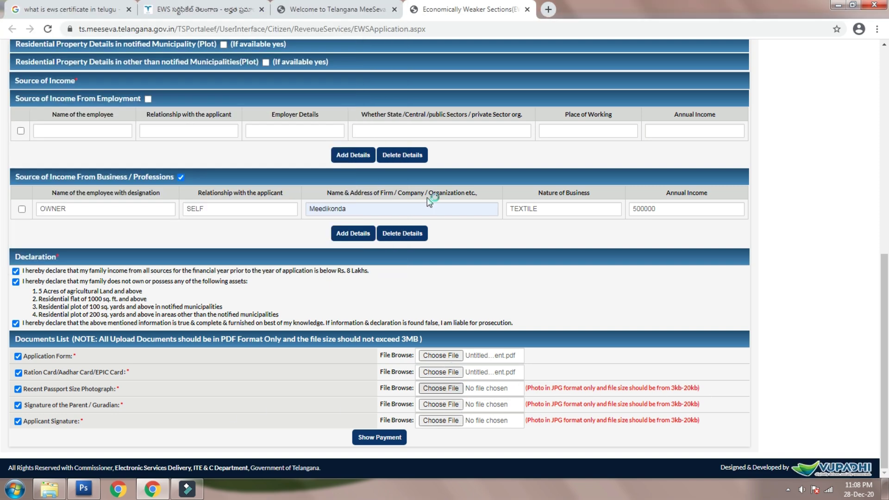
scroll(391, 131, "down", 10)
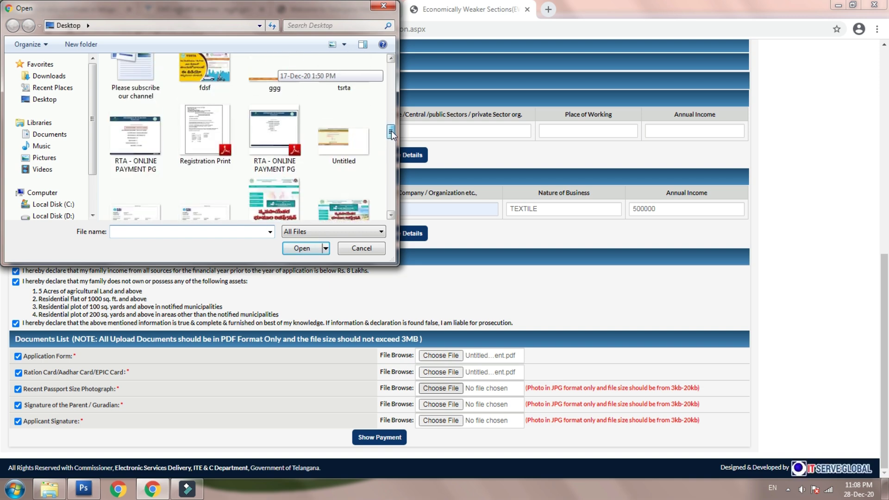
double_click(343, 199)
left_click(441, 404)
scroll(389, 75, "down", 5)
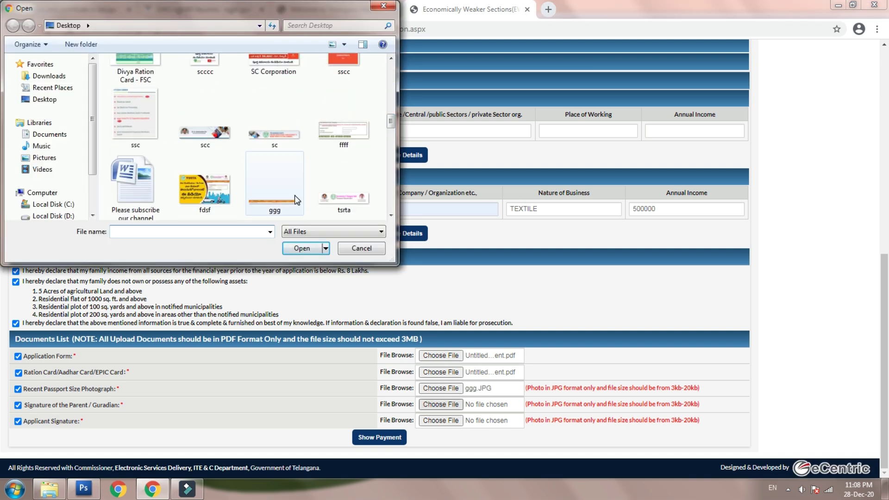
double_click(344, 199)
left_click(449, 418)
scroll(389, 132, "down", 5)
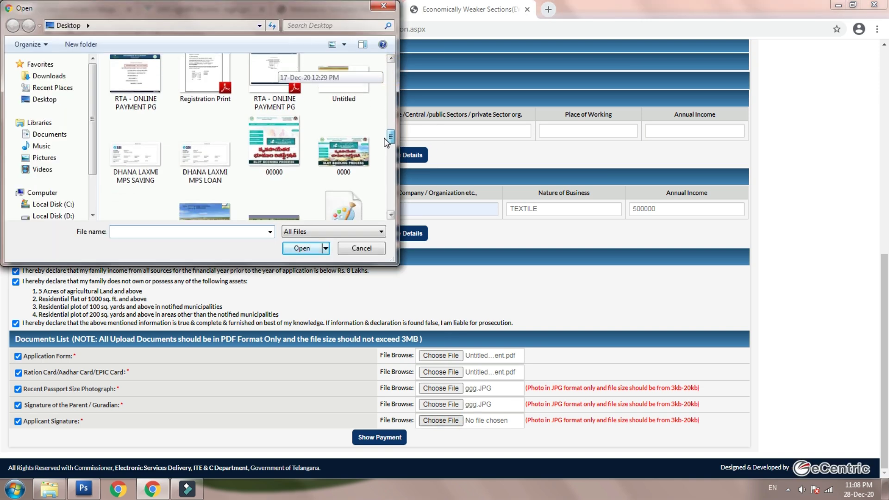
scroll(386, 133, "up", 1)
left_click(282, 135)
left_click(301, 250)
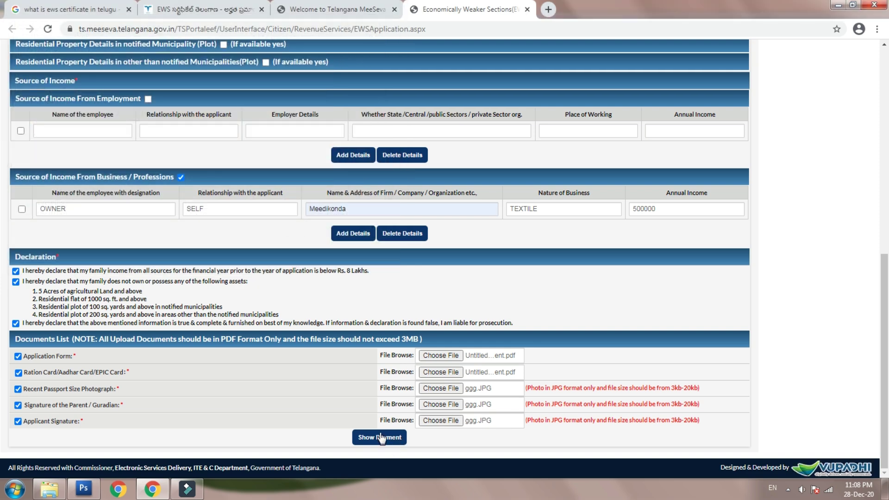
- Show the payment details, dismiss the post office alert, and confirm the 110 total
left_click(381, 436)
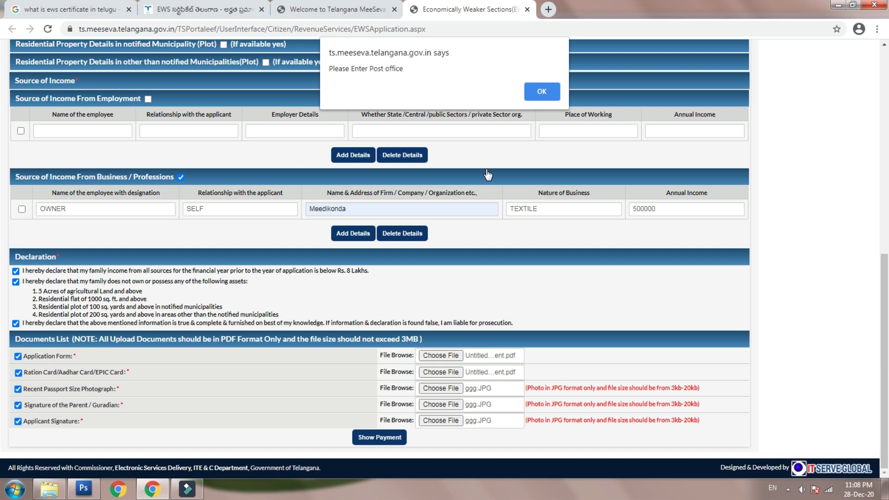
left_click(545, 91)
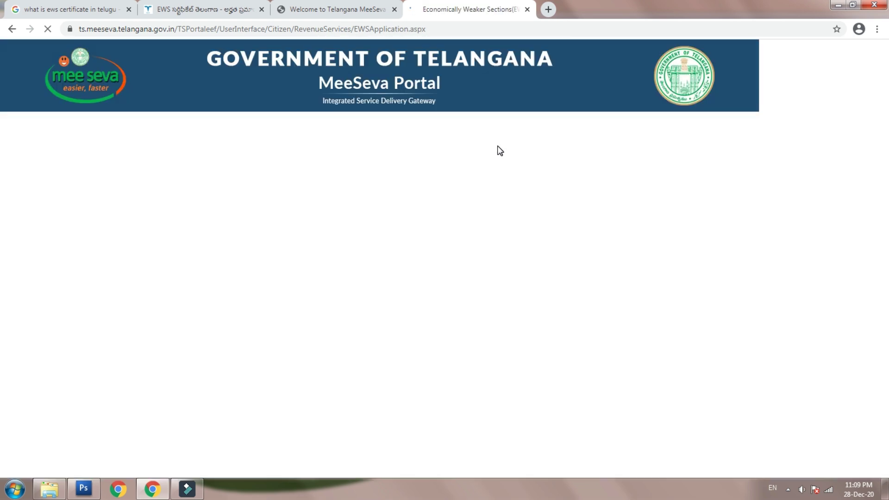
scroll(482, 194, "down", 10)
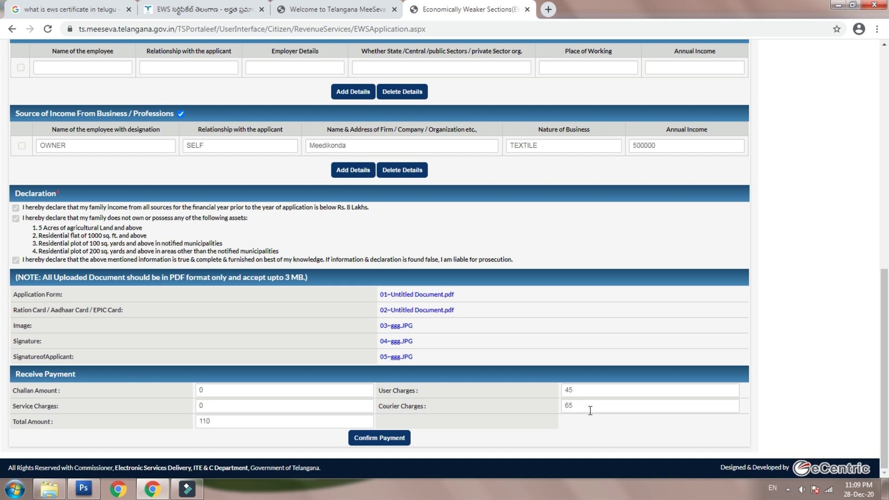
double_click(587, 410)
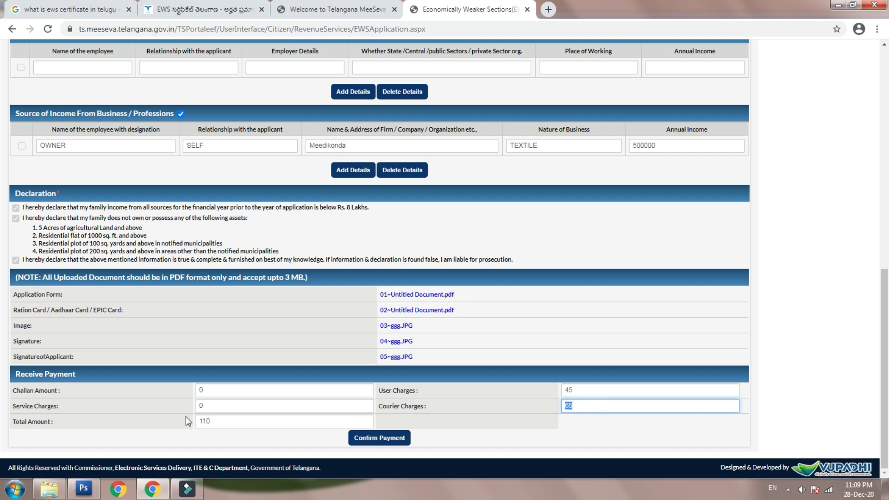
left_click(406, 440)
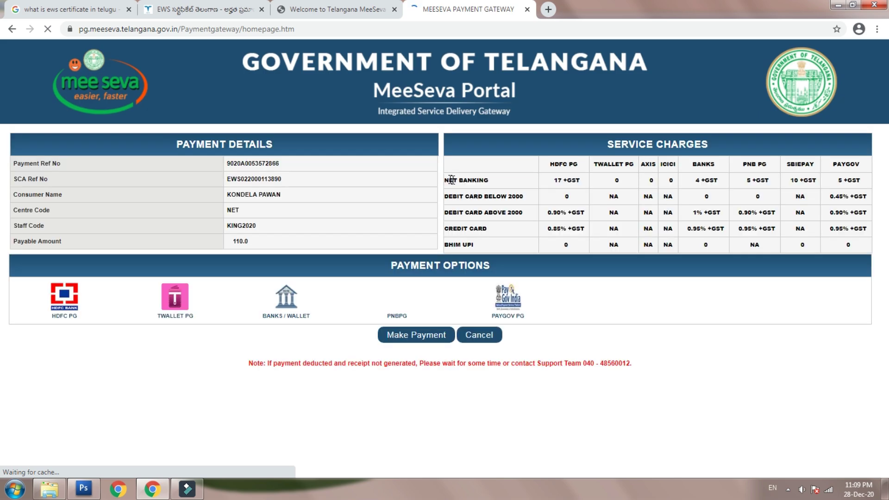
- Pay ₹110 via BANKS / WALLET to reach Paytm checkout, then return to the MeeSeva home tab
left_click(301, 308)
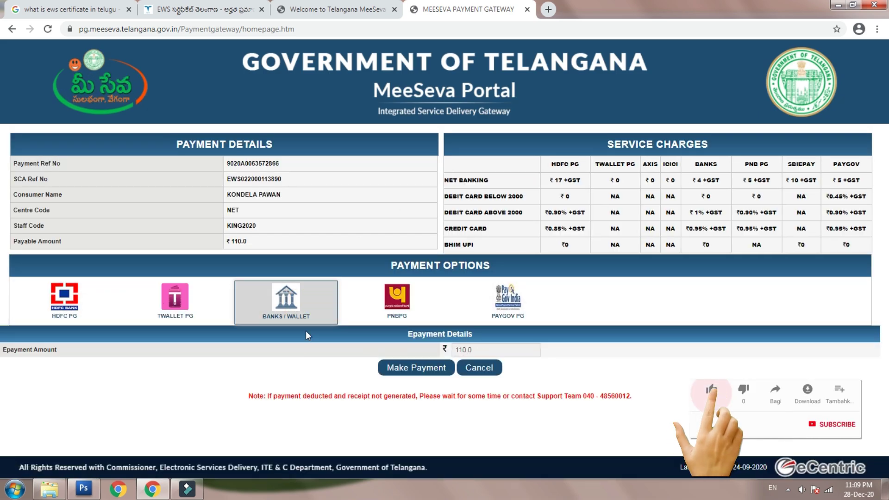
left_click(398, 367)
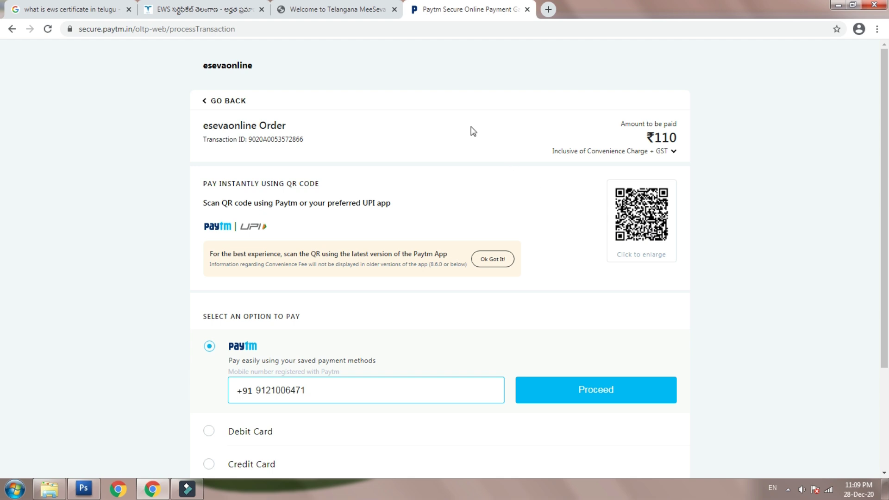
left_click(332, 14)
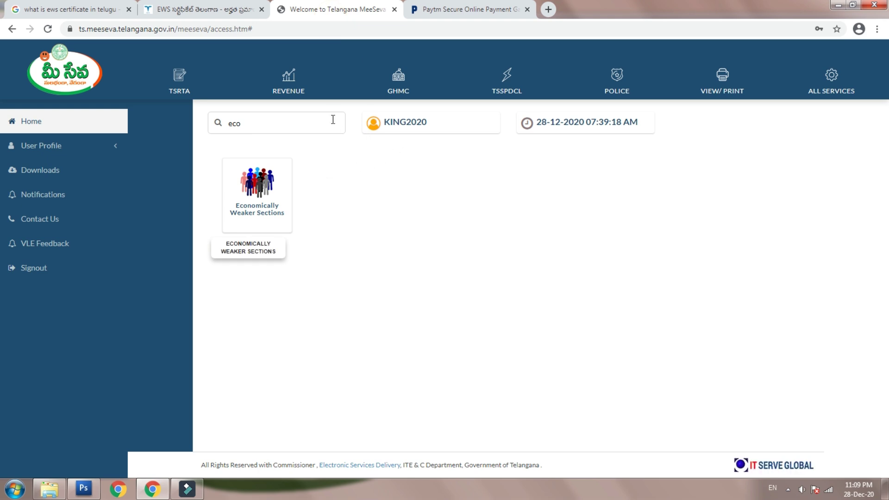